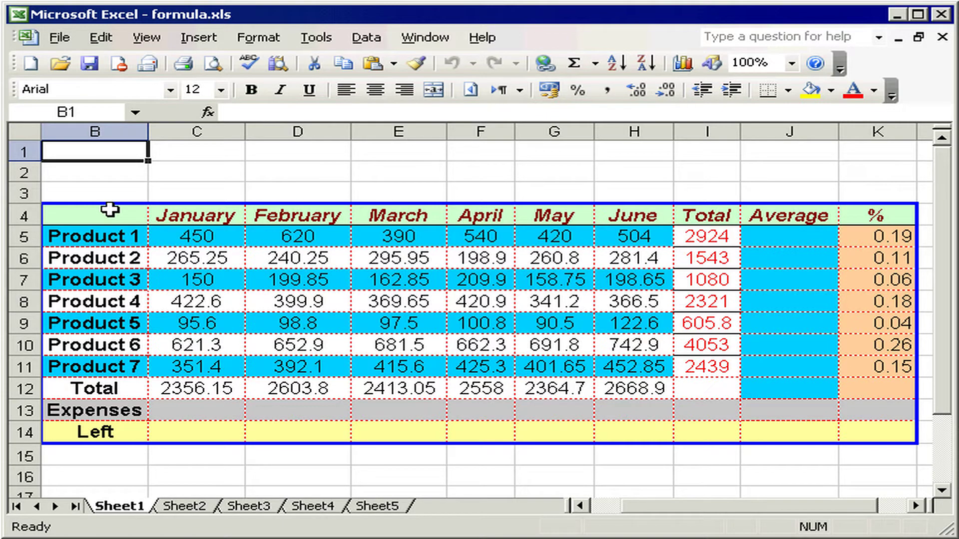
- Send formula.xls as an e-mail attachment from the File menu's Send To commands
{"action": "left_click", "coordinate": [54, 39]}
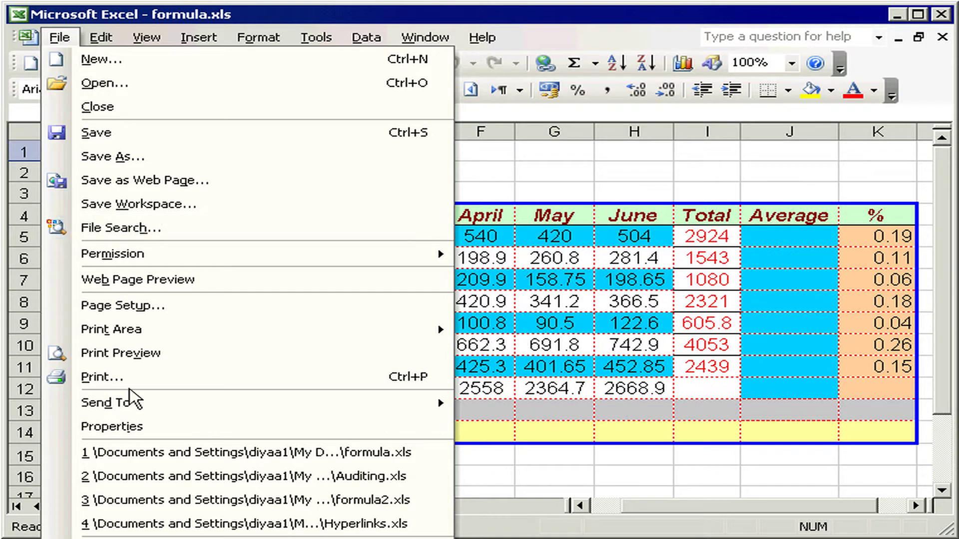
{"action": "mouse_move", "coordinate": [106, 402]}
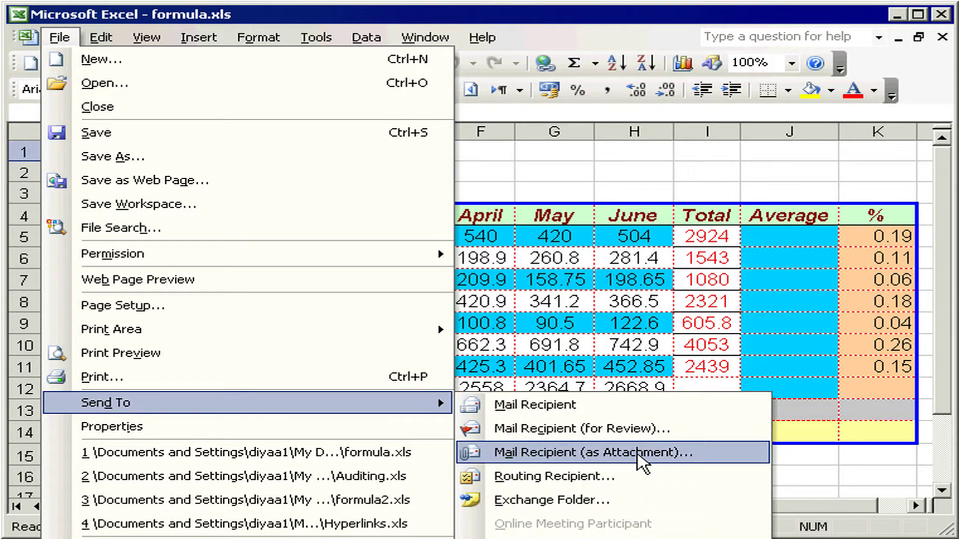
{"action": "left_click", "coordinate": [639, 457]}
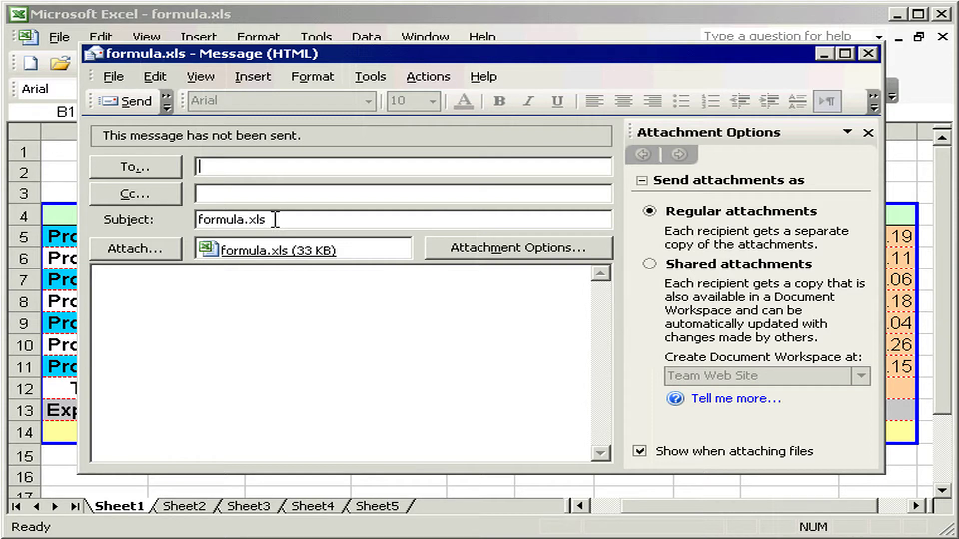
- Enter the sales e-mail address in the To box of the formula.xls message
{"action": "left_click_drag", "start_coordinate": [259, 219], "coordinate": [137, 223]}
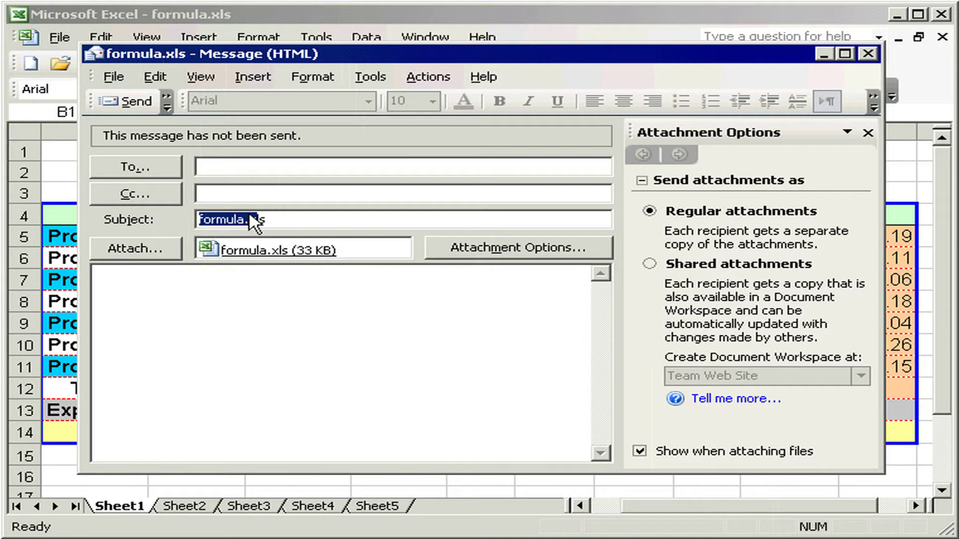
{"action": "left_click", "coordinate": [203, 165]}
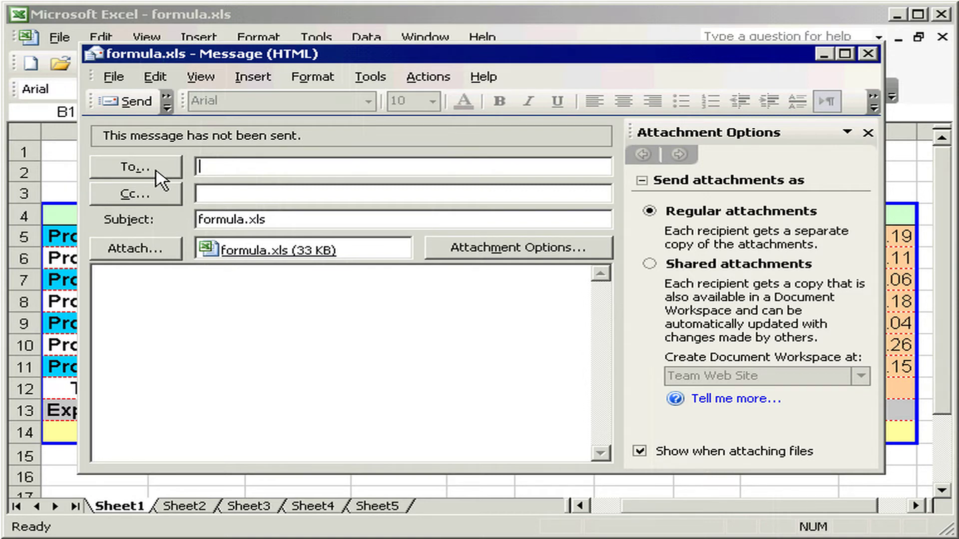
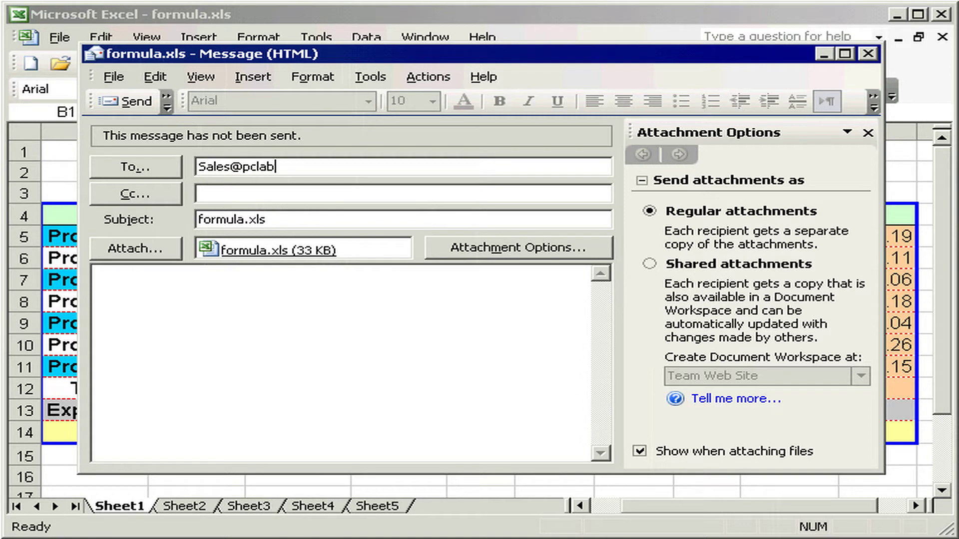
- Close the formula.xls message window and choose No to discard it
{"action": "left_click", "coordinate": [868, 54]}
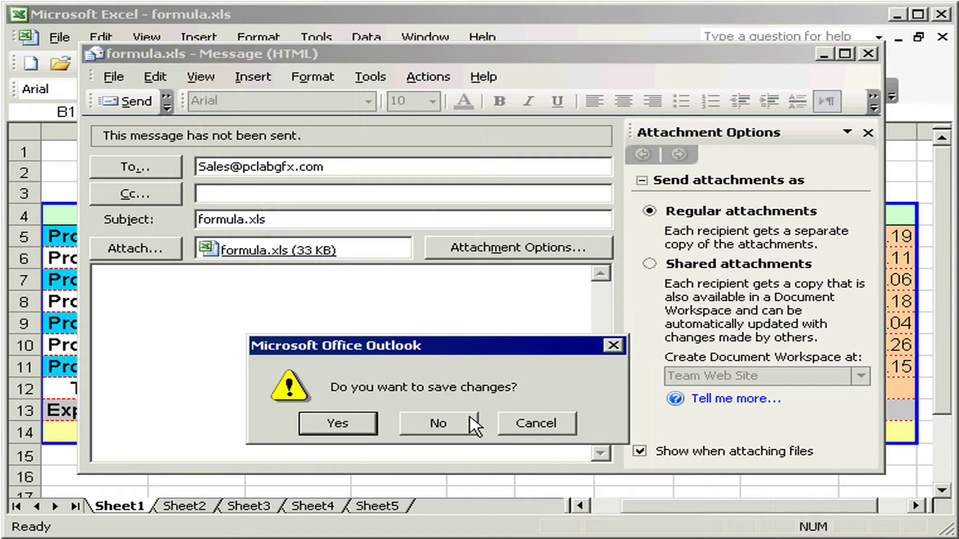
{"action": "left_click", "coordinate": [469, 422]}
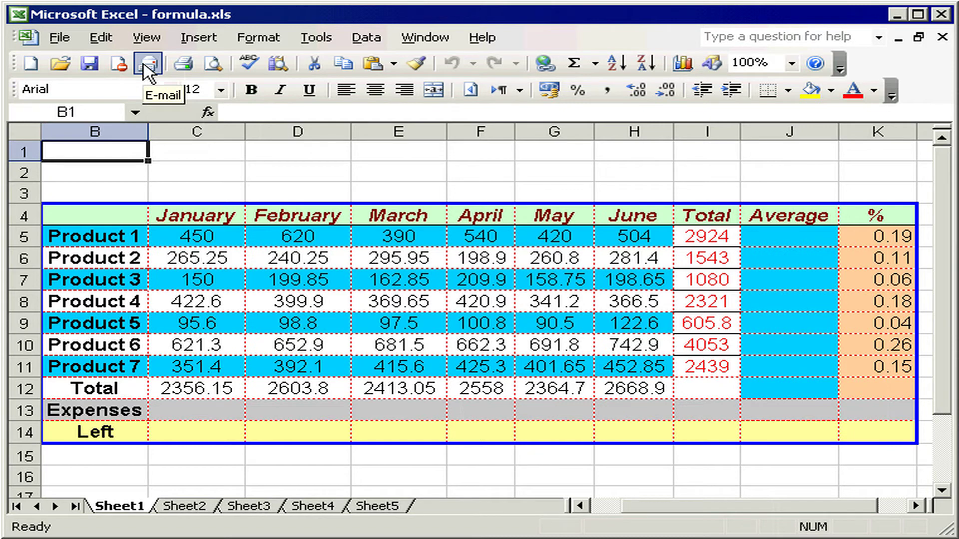
- Show the e-mail header above the sheet to send it as the message body
{"action": "left_click", "coordinate": [59, 39]}
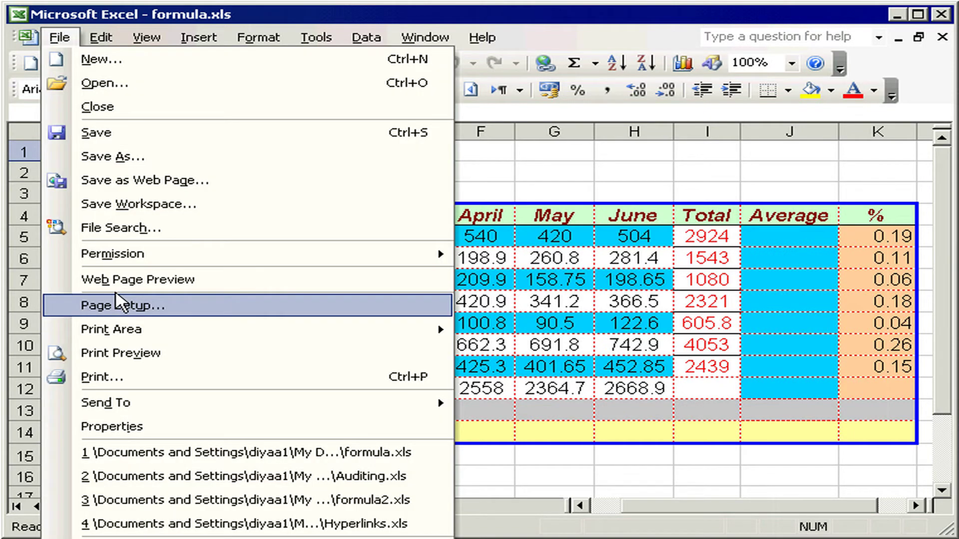
{"action": "mouse_move", "coordinate": [225, 403]}
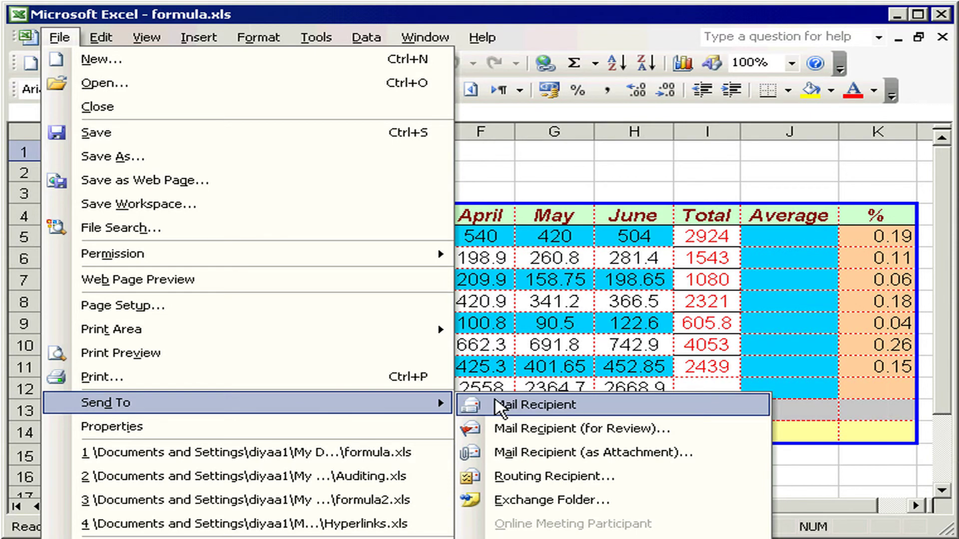
{"action": "left_click", "coordinate": [541, 412]}
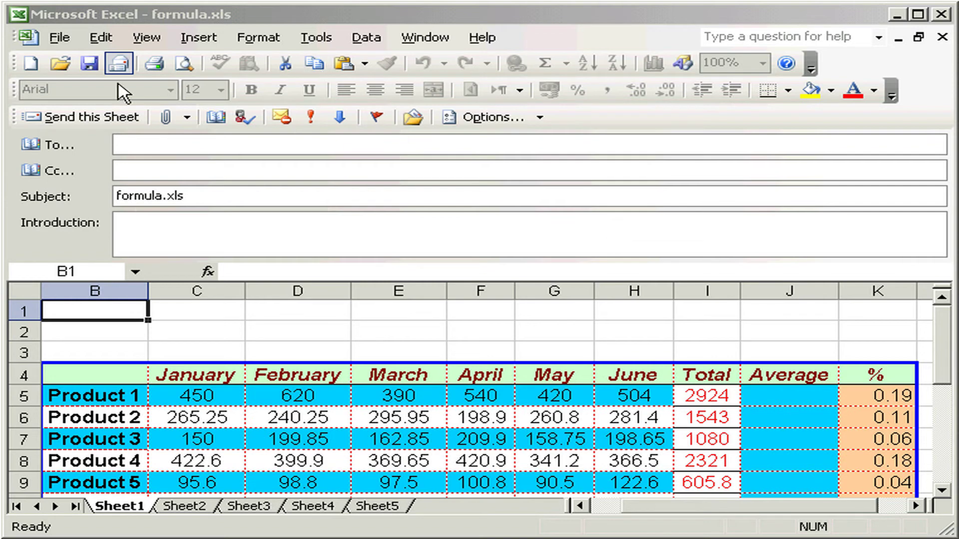
{"action": "left_click", "coordinate": [220, 354]}
{"action": "scroll", "coordinate": [223, 359], "scroll_direction": "down", "scroll_amount": 2}
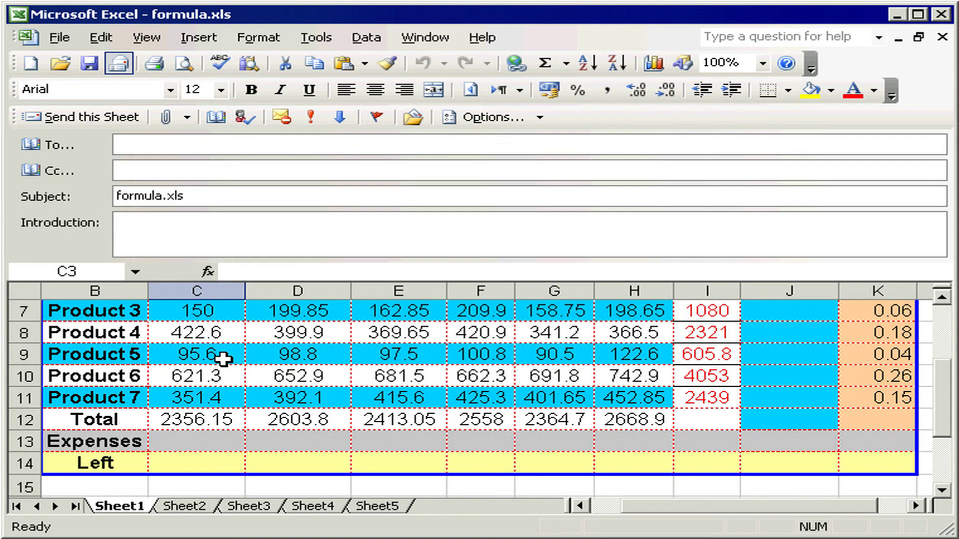
{"action": "scroll", "coordinate": [222, 359], "scroll_direction": "up", "scroll_amount": 2}
{"action": "scroll", "coordinate": [223, 358], "scroll_direction": "down", "scroll_amount": 1}
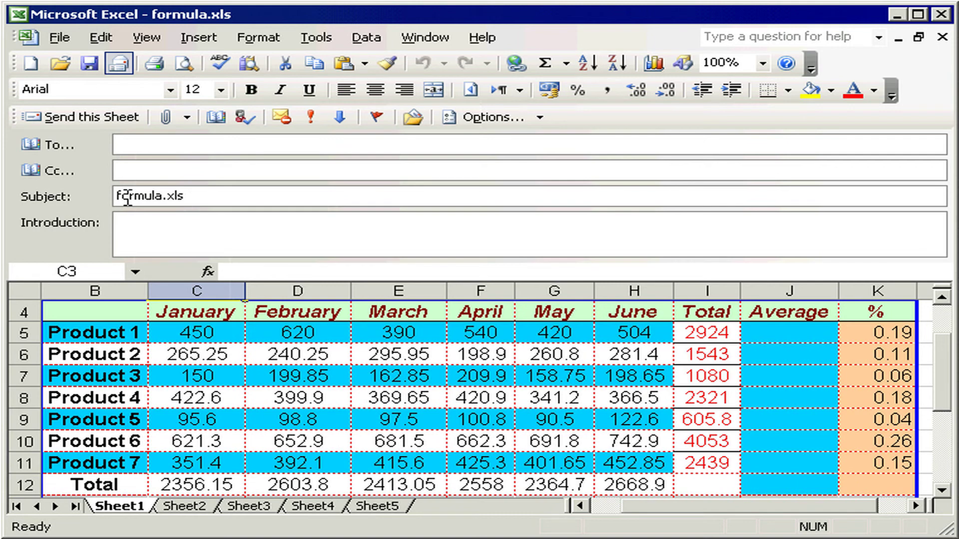
- Address the sheet to the sales e-mail address and send it as the message body
{"action": "left_click", "coordinate": [133, 141]}
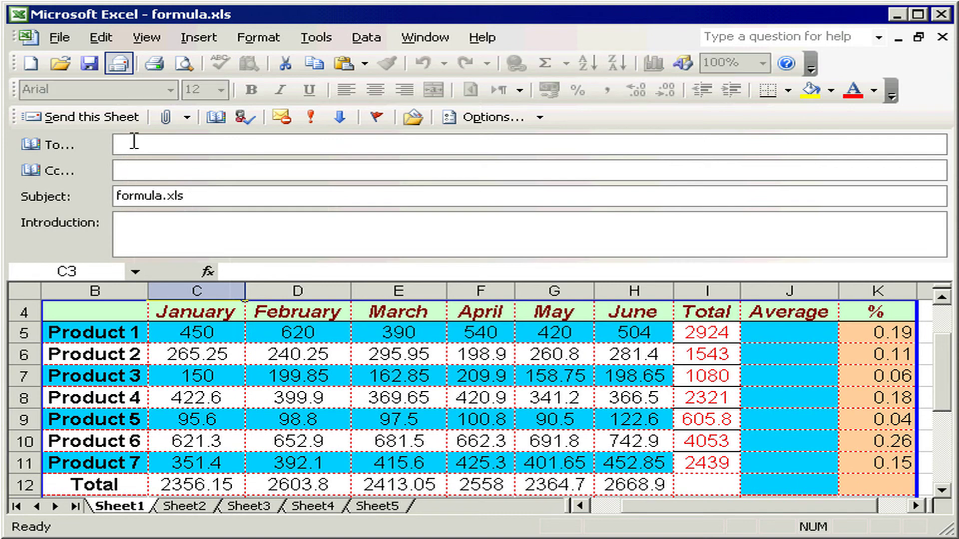
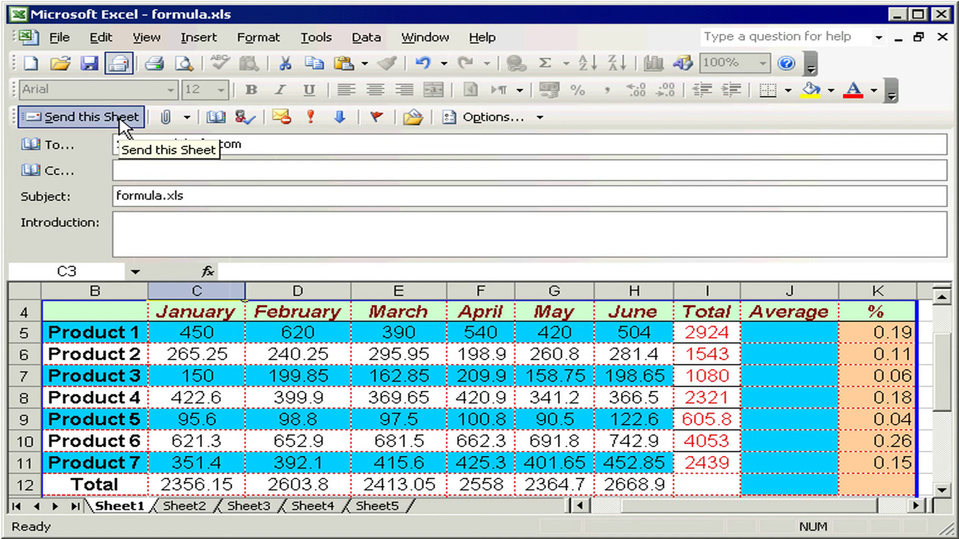
{"action": "left_click", "coordinate": [119, 119]}
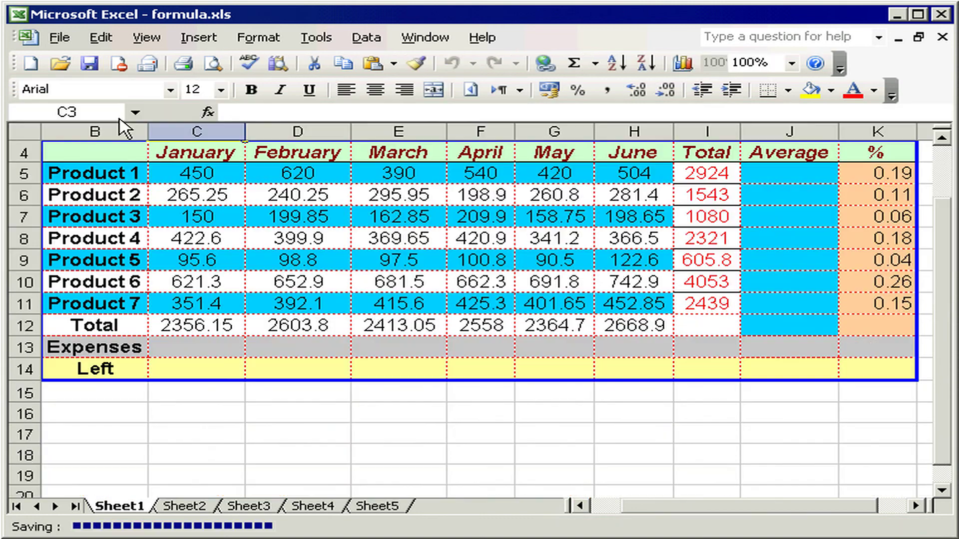